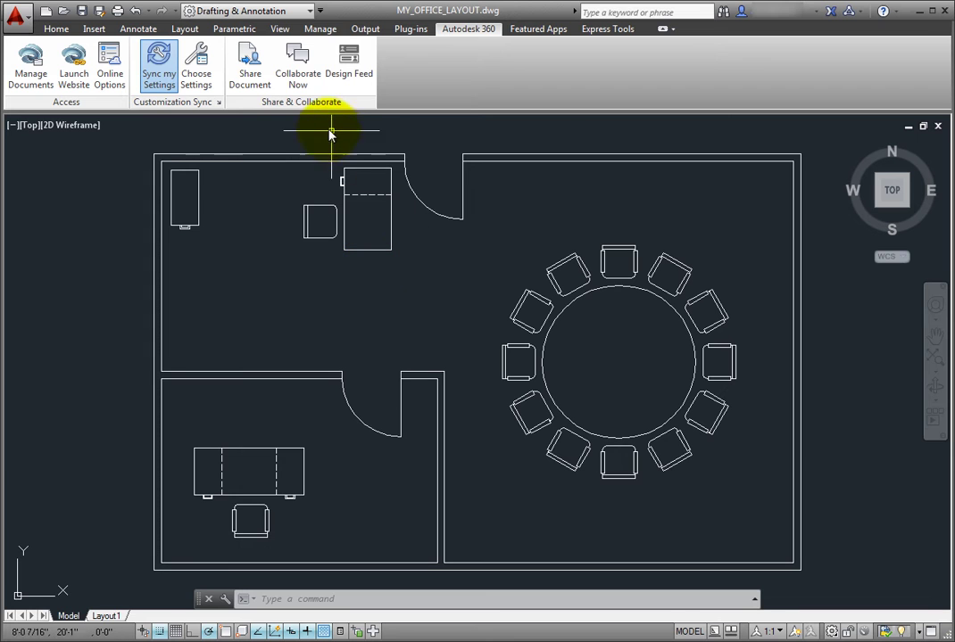
- Start saving the drawing to Autodesk 360 as MY_OFFICE_LAYOUT.dwg for online collaboration
{"action": "left_click", "coordinate": [300, 82]}
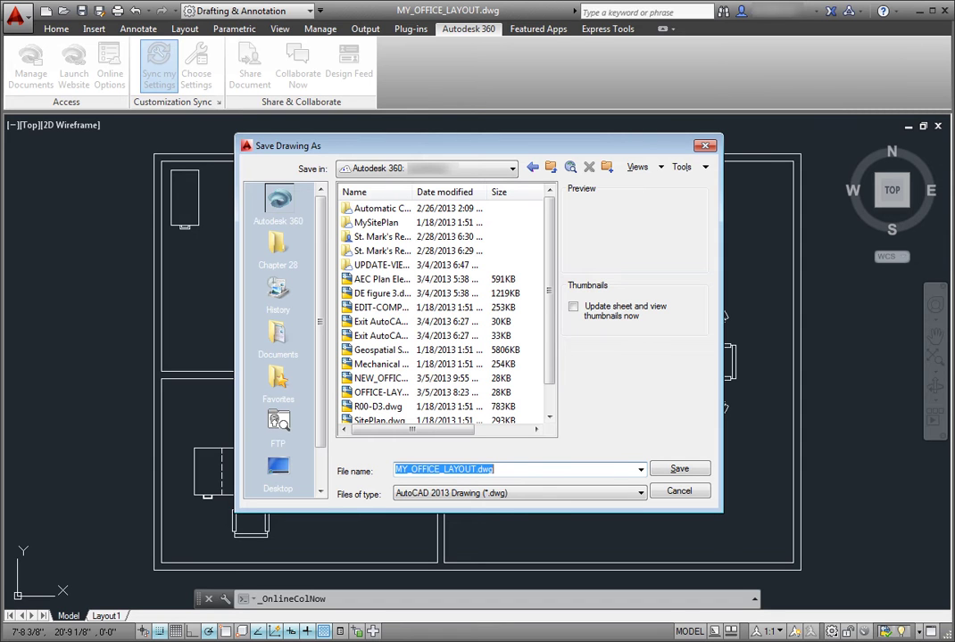
- Upload MY_OFFICE_LAYOUT.dwg to Autodesk 360 online storage
{"action": "left_click", "coordinate": [678, 470]}
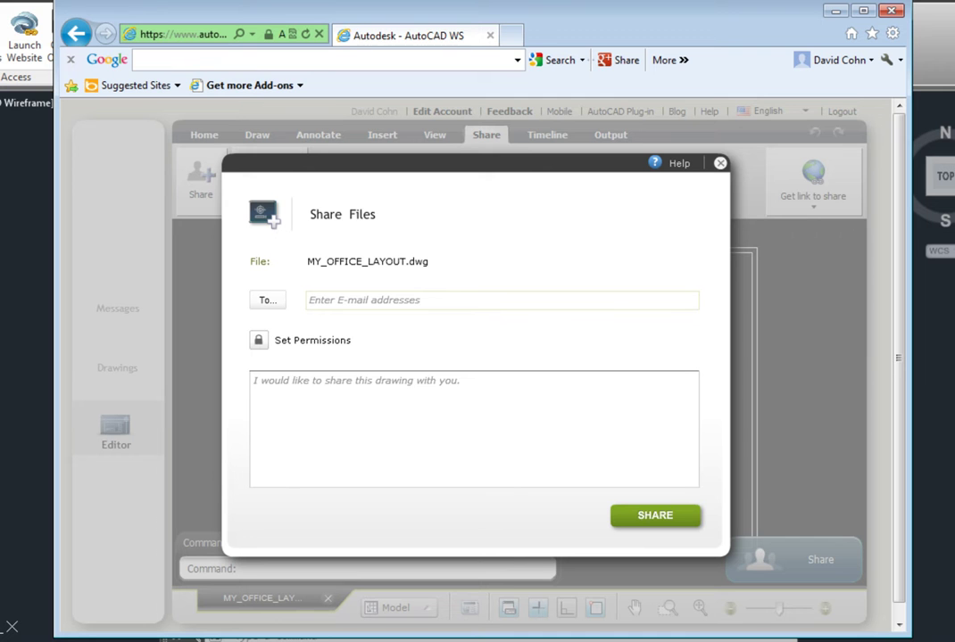
- Share MY_OFFICE_LAYOUT.dwg with the second contact, granting edit and download permissions
{"action": "left_click", "coordinate": [273, 304]}
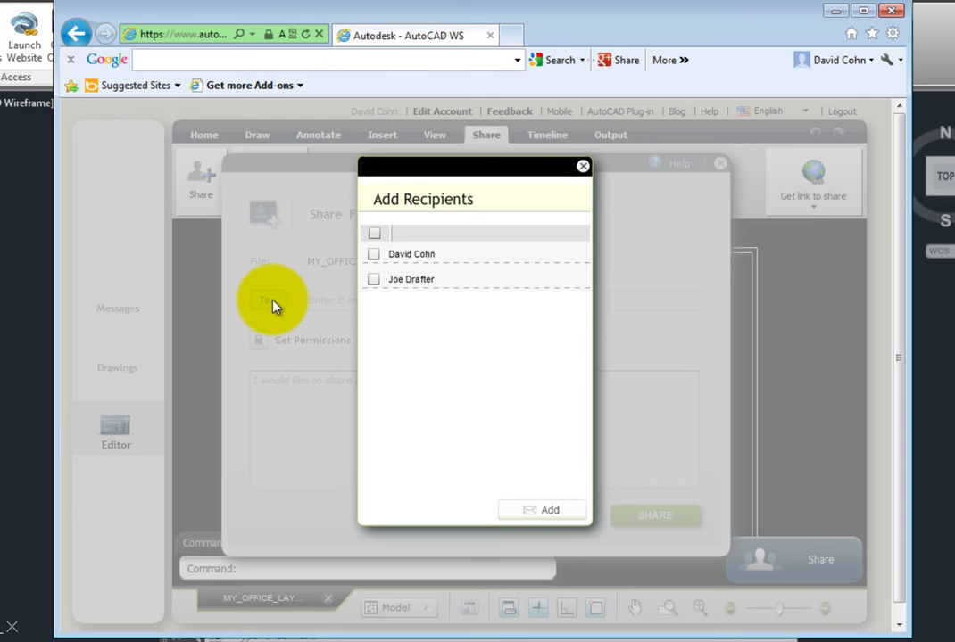
{"action": "left_click", "coordinate": [374, 280]}
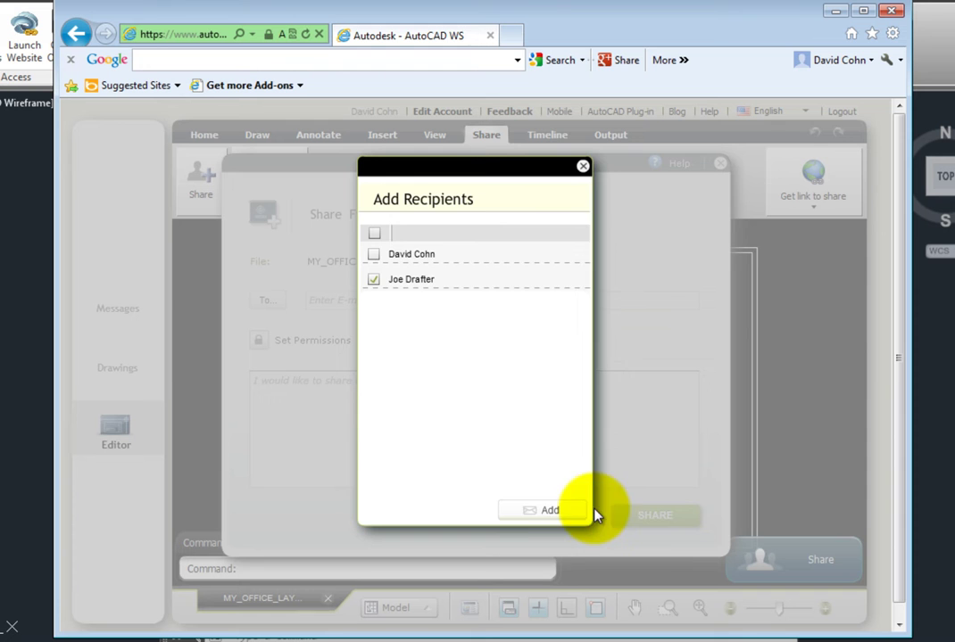
{"action": "left_click", "coordinate": [560, 515]}
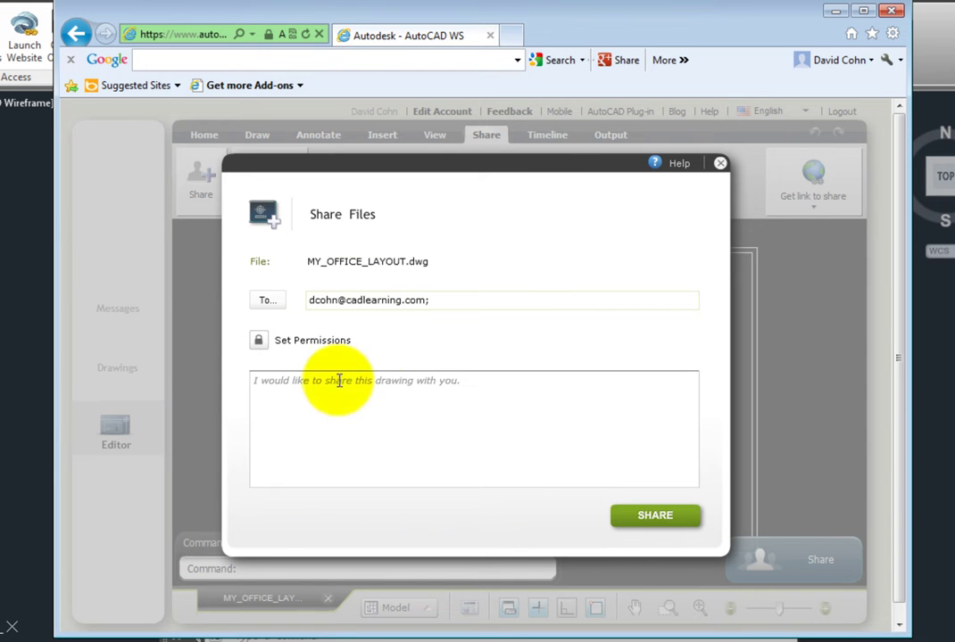
{"action": "left_click", "coordinate": [259, 342]}
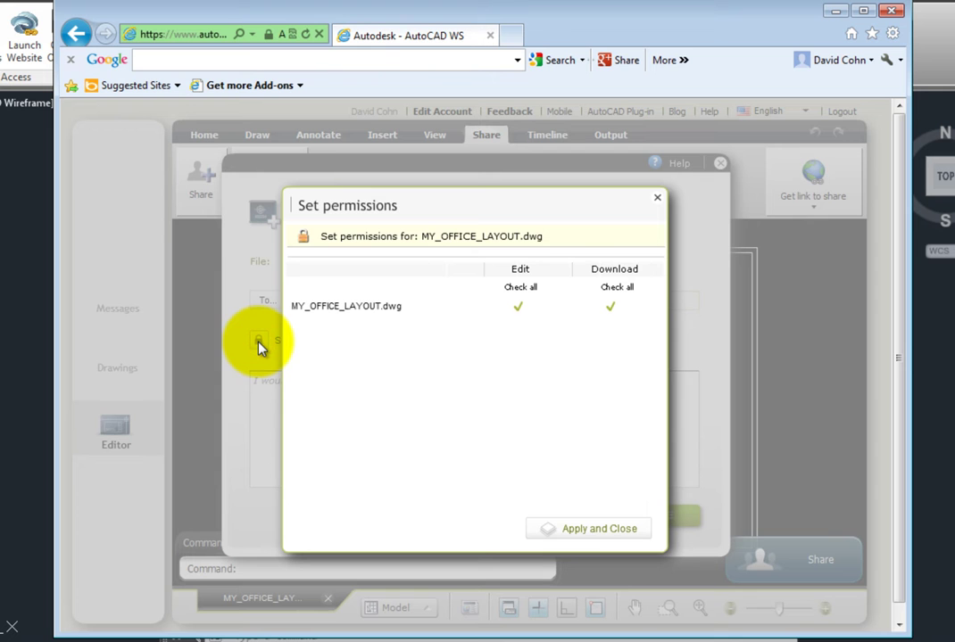
{"action": "left_click", "coordinate": [582, 531]}
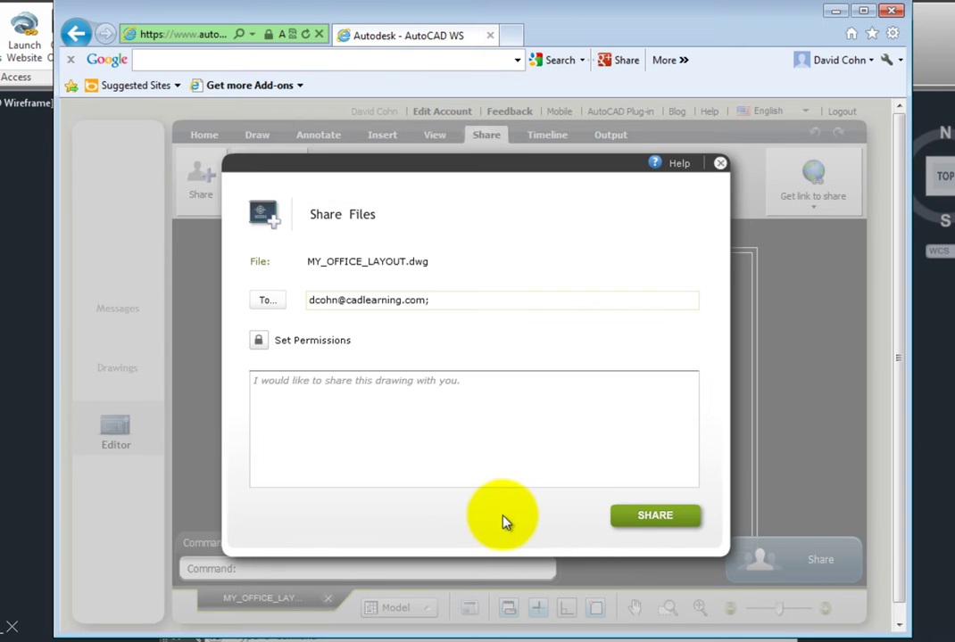
{"action": "left_click", "coordinate": [664, 519]}
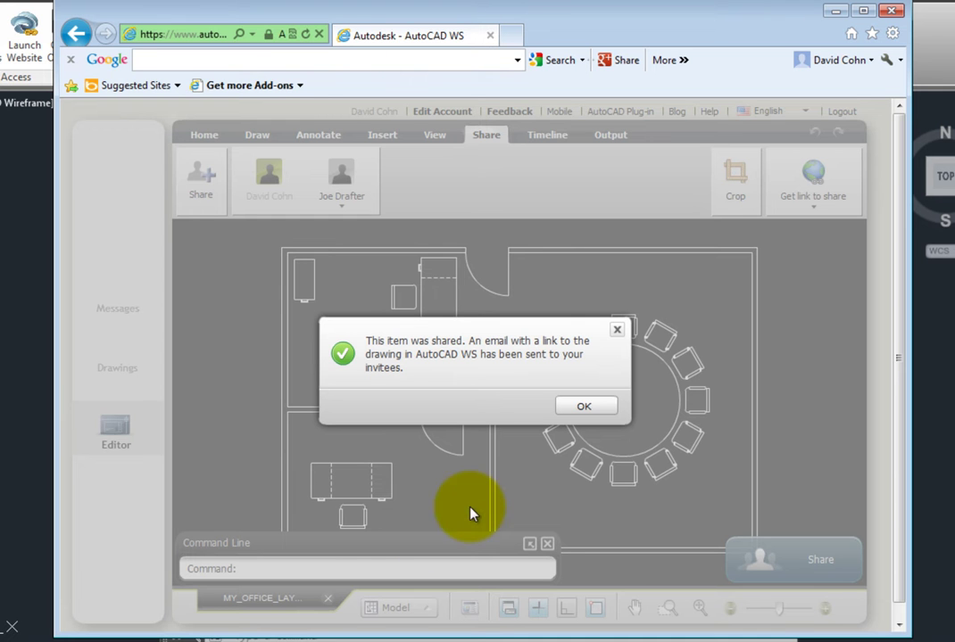
- Dismiss the 'This item was shared' confirmation
{"action": "left_click", "coordinate": [589, 407]}
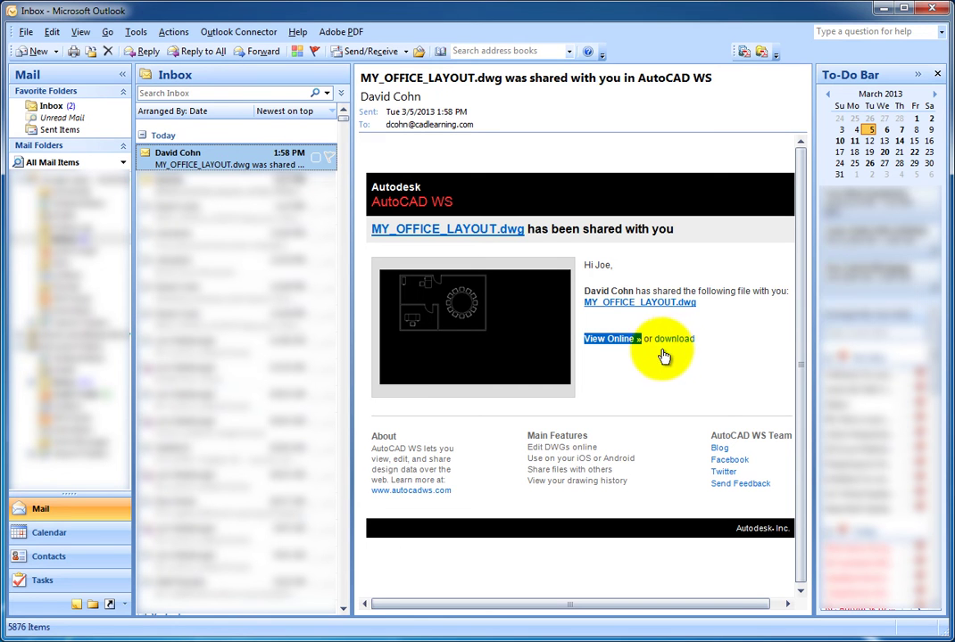
- Follow the View Online link in the invitation email to the AutoCAD WS login
{"action": "left_click", "coordinate": [616, 340]}
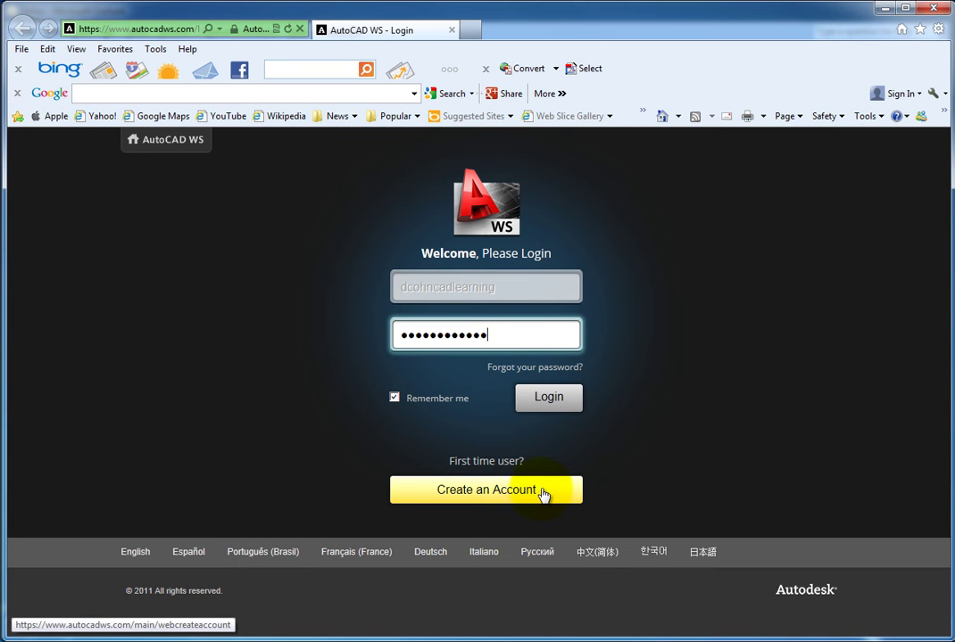
- Log in to AutoCAD WS as the invitee to reach the Drawings list
{"action": "left_click", "coordinate": [560, 399]}
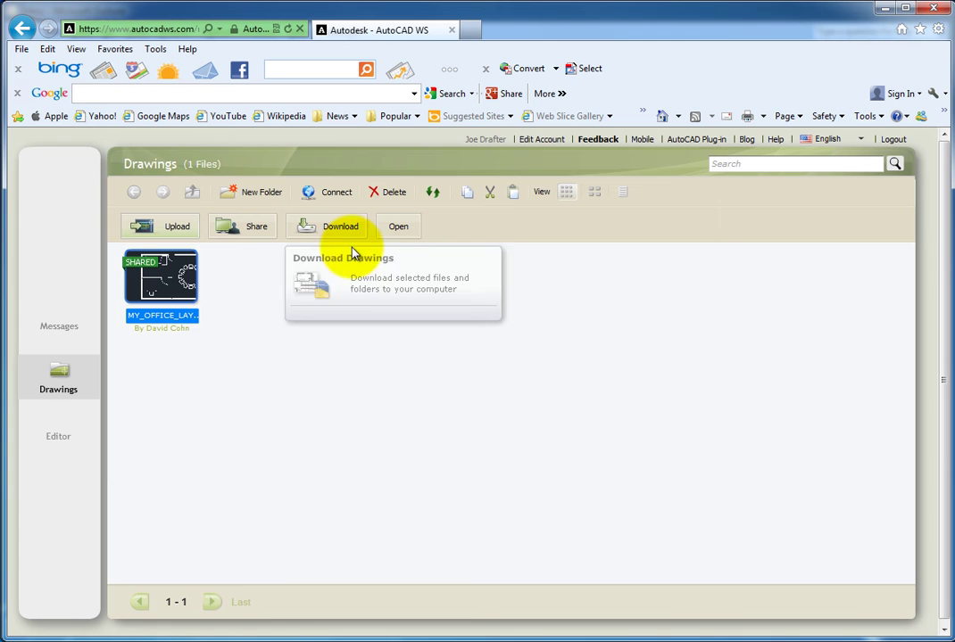
- Open the shared MY_OFFICE_LAYOUT drawing and acknowledge the meeting-joined notice
{"action": "left_click", "coordinate": [399, 229]}
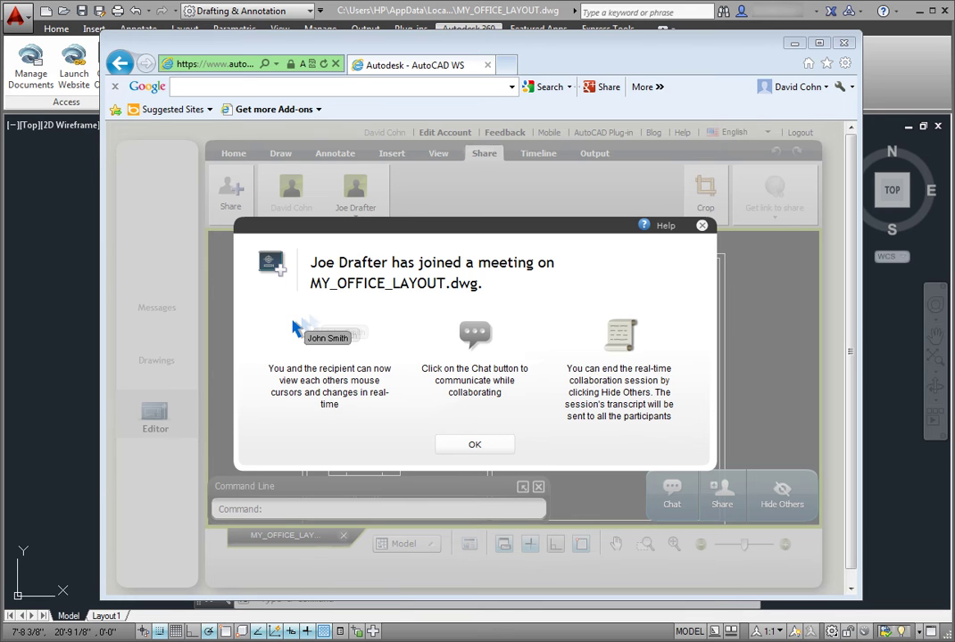
{"action": "left_click", "coordinate": [490, 443]}
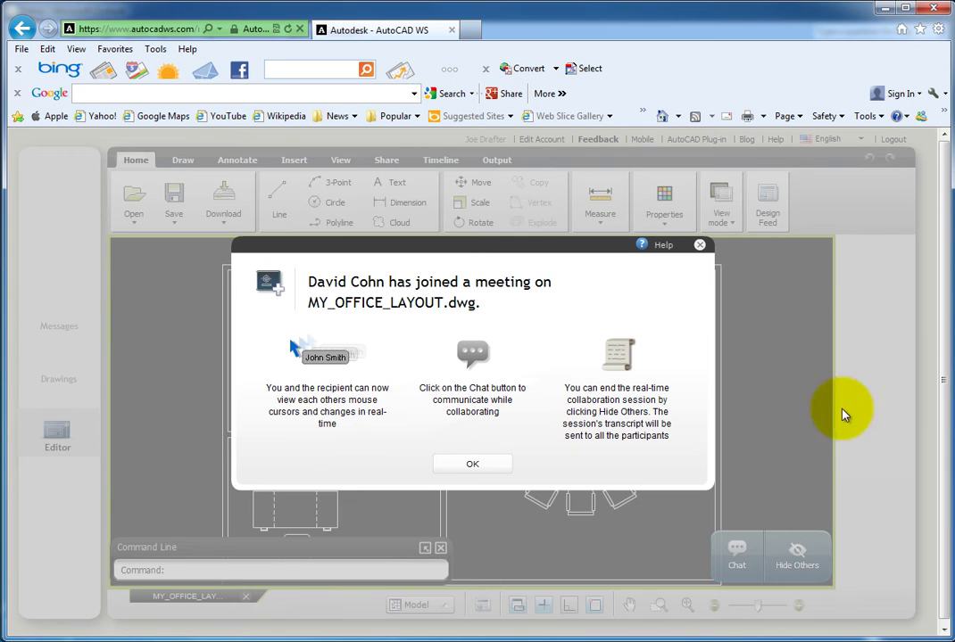
- Dismiss the meeting notice and make _AutoCAD WS the current layer
{"action": "left_click", "coordinate": [482, 463]}
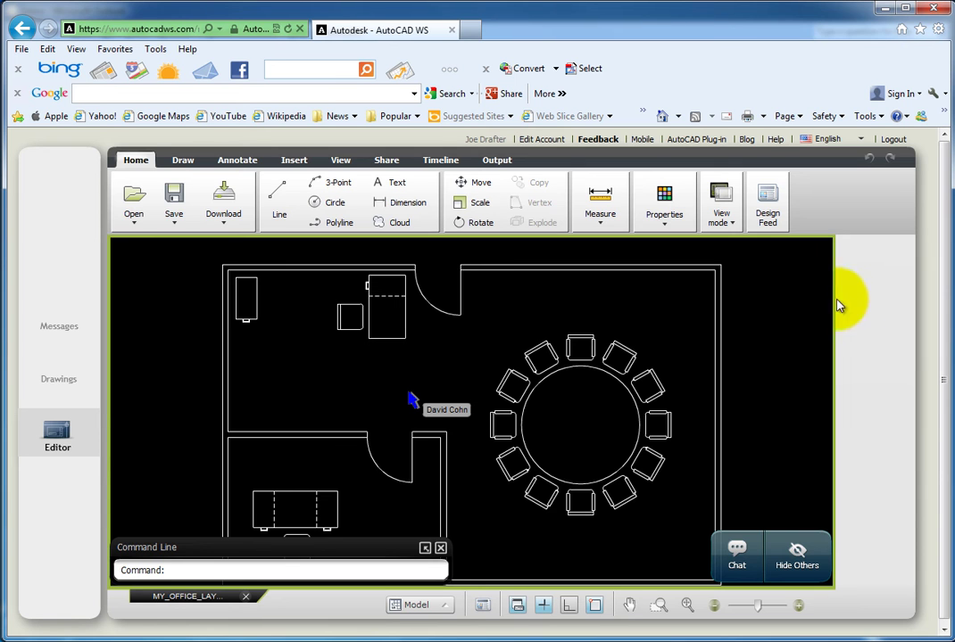
{"action": "left_click", "coordinate": [665, 223]}
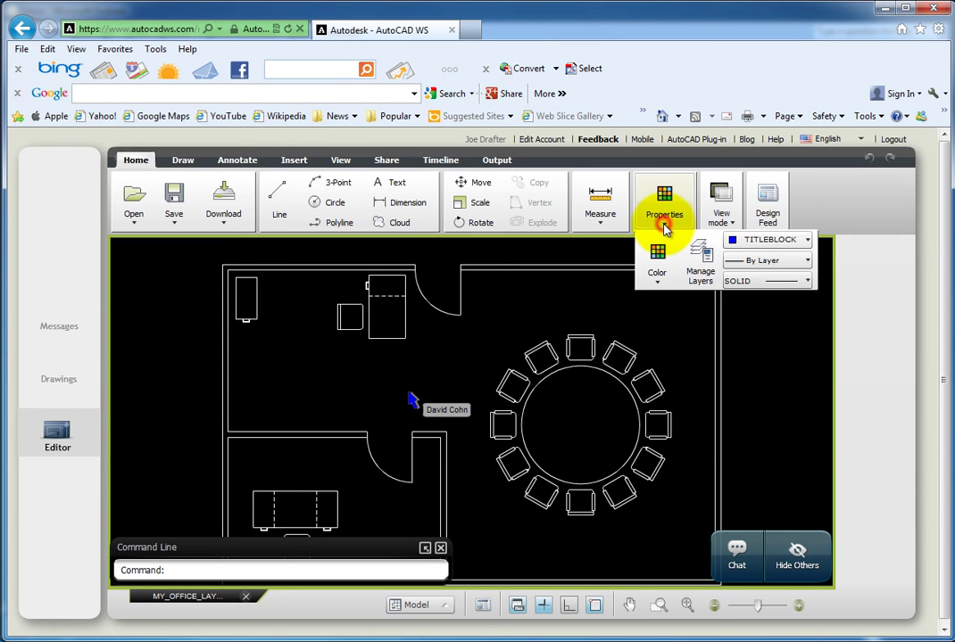
{"action": "left_click", "coordinate": [804, 240]}
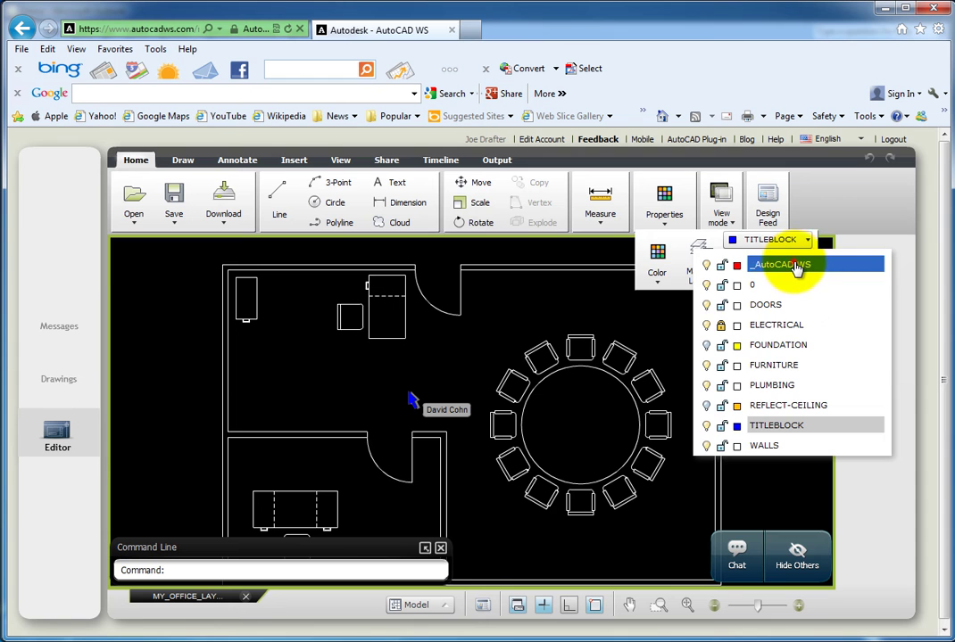
{"action": "left_click", "coordinate": [796, 266]}
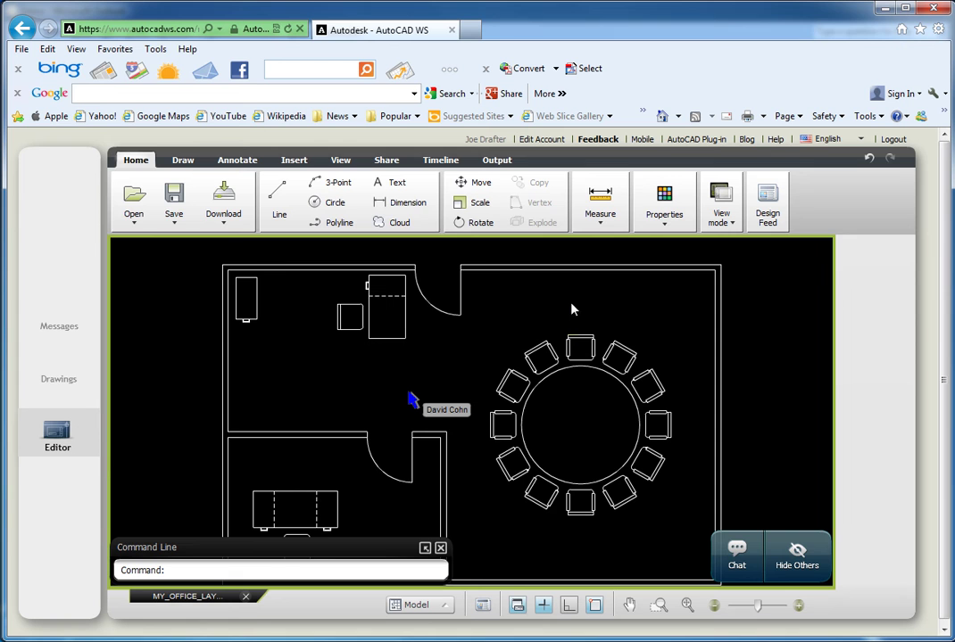
- Draw a revision cloud around the top-left desk and add the red note 'Move the desk' beside it
{"action": "left_click", "coordinate": [400, 223]}
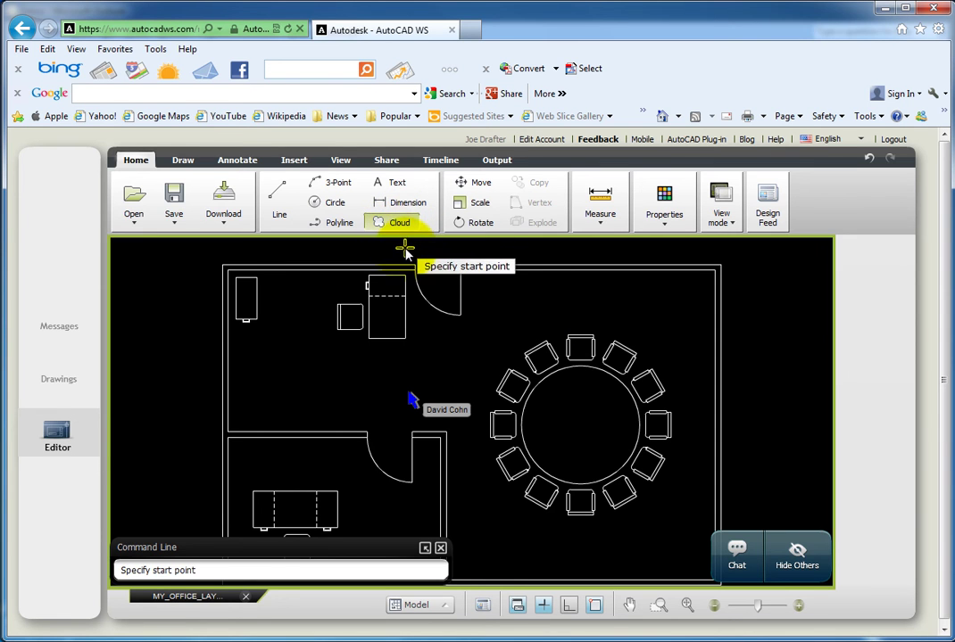
{"action": "mouse_move", "coordinate": [405, 251]}
{"action": "left_mouse_down"}
{"action": "mouse_move", "coordinate": [424, 277]}
{"action": "mouse_move", "coordinate": [420, 334]}
{"action": "mouse_move", "coordinate": [389, 355]}
{"action": "mouse_move", "coordinate": [326, 352]}
{"action": "mouse_move", "coordinate": [317, 299]}
{"action": "mouse_move", "coordinate": [331, 271]}
{"action": "mouse_move", "coordinate": [400, 250]}
{"action": "left_mouse_up"}
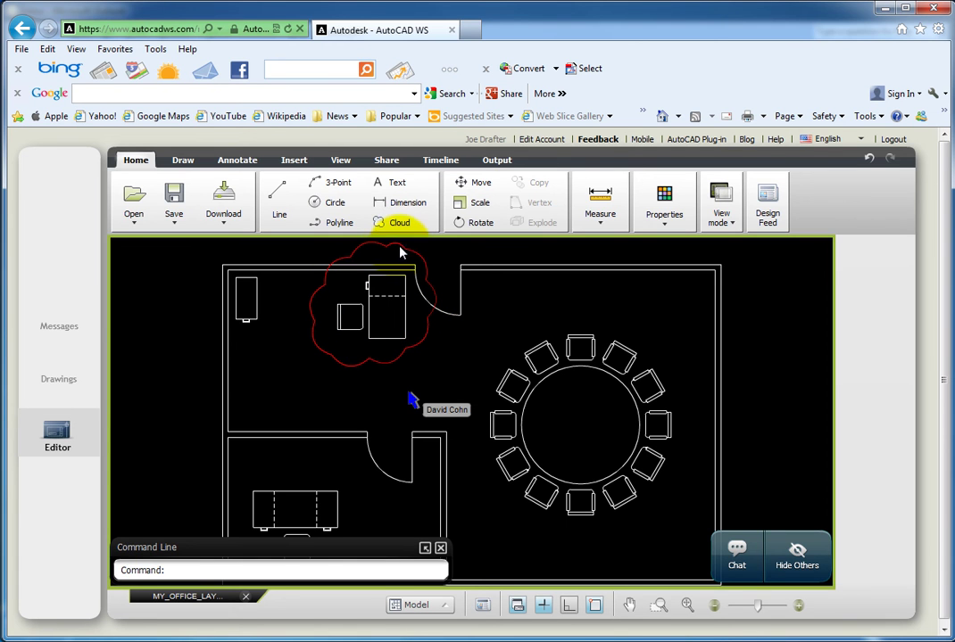
{"action": "left_click", "coordinate": [398, 183]}
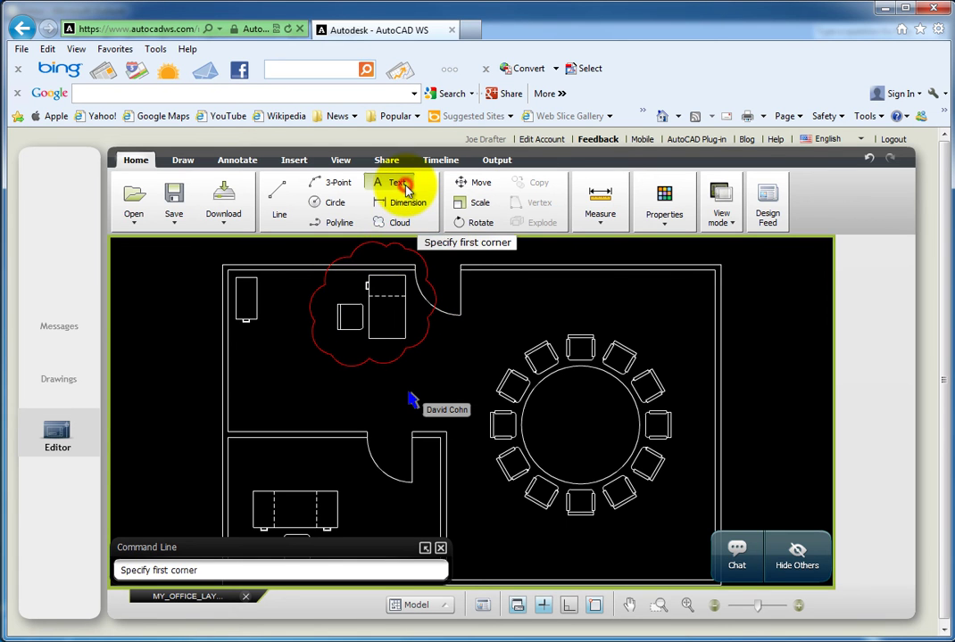
{"action": "left_click", "coordinate": [448, 284]}
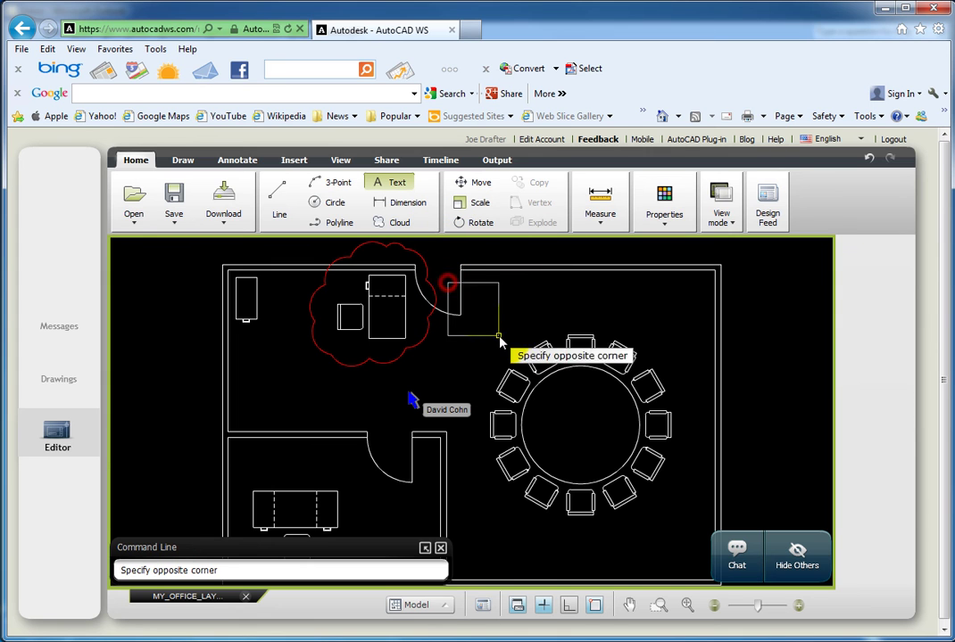
{"action": "left_click", "coordinate": [587, 352]}
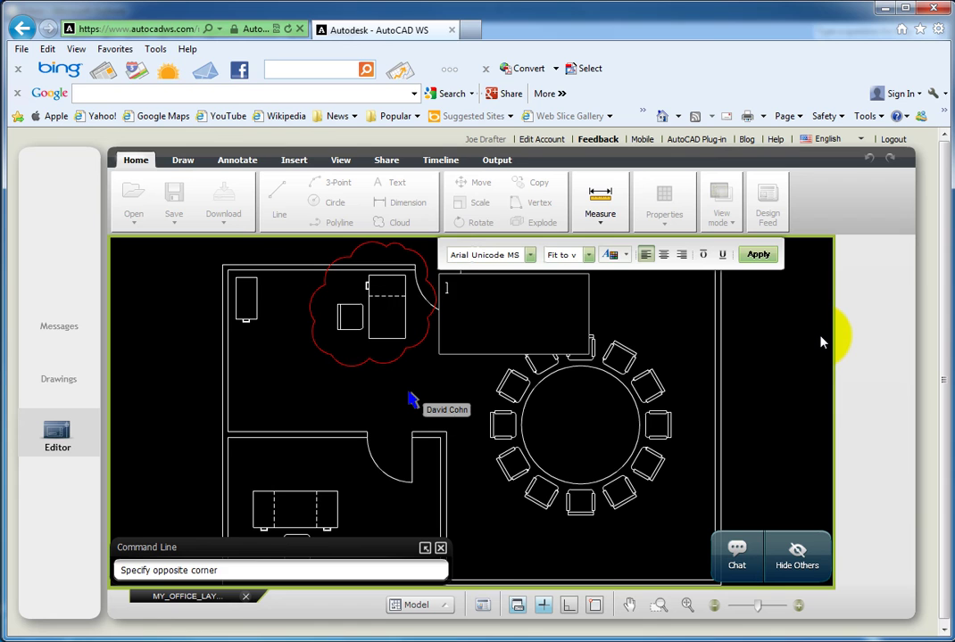
{"action": "type", "text": "Move the desk"}
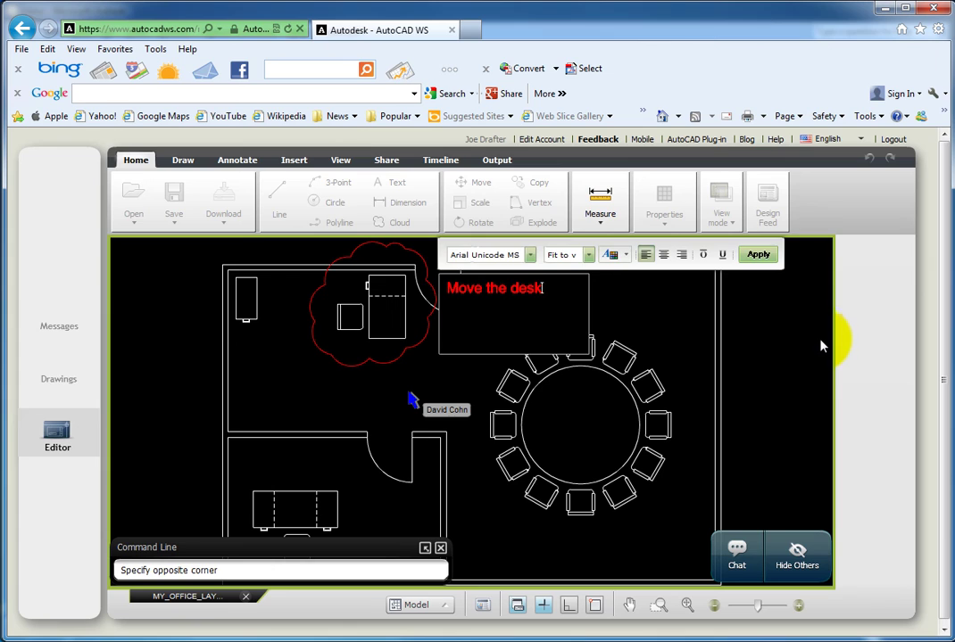
{"action": "left_click", "coordinate": [759, 257]}
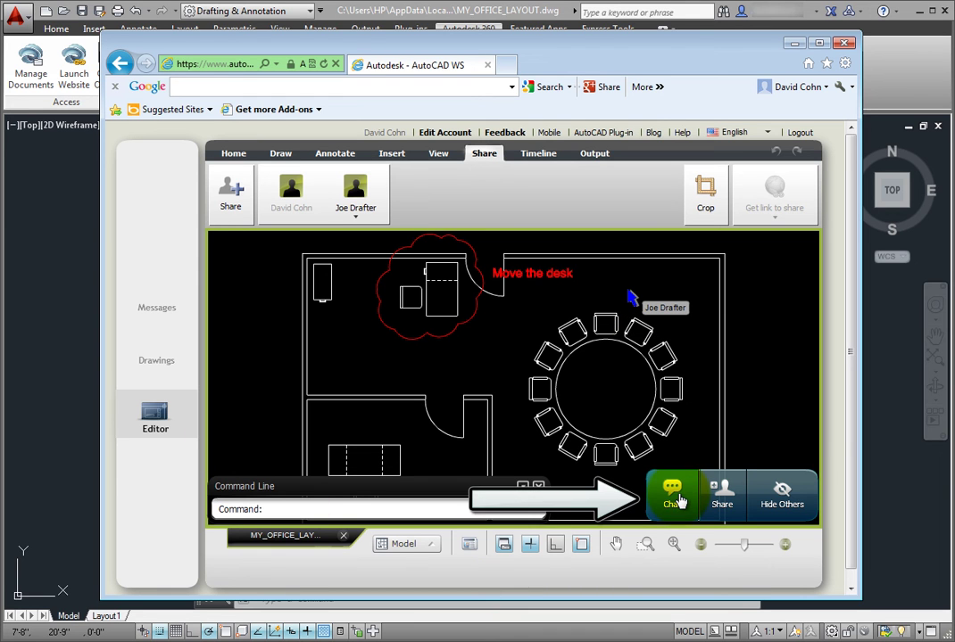
- Send the chat message 'How far do you think it should be moved?' to the co-editor
{"action": "left_click", "coordinate": [674, 495]}
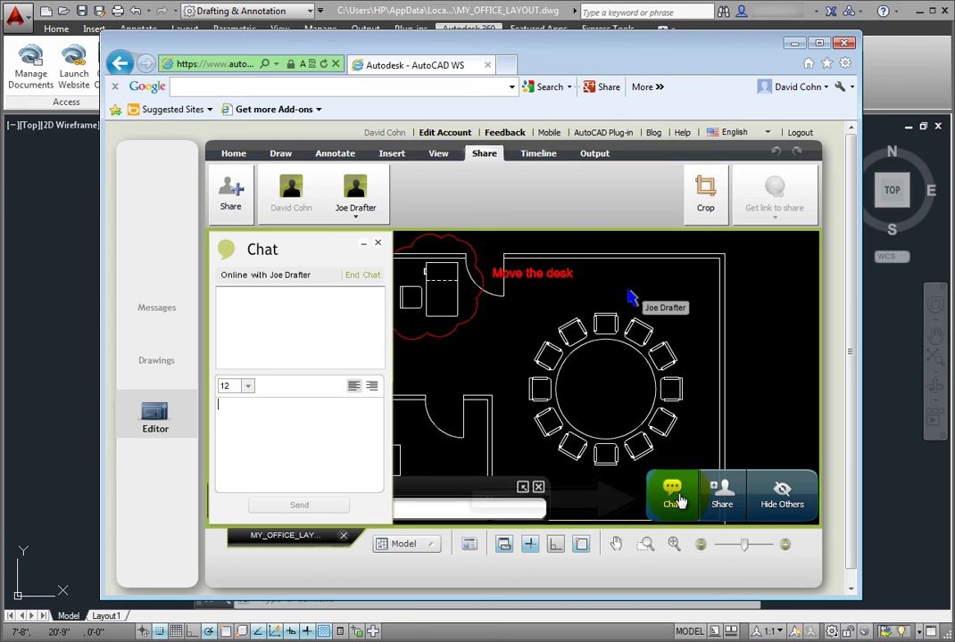
{"action": "type", "text": "How far"}
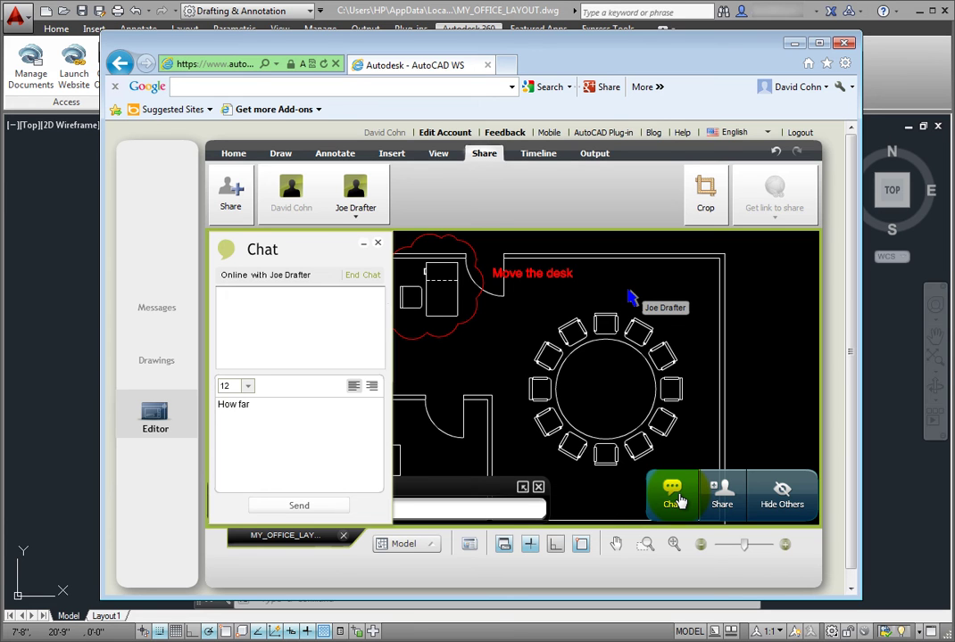
{"action": "type", "text": " do you think it should be m"}
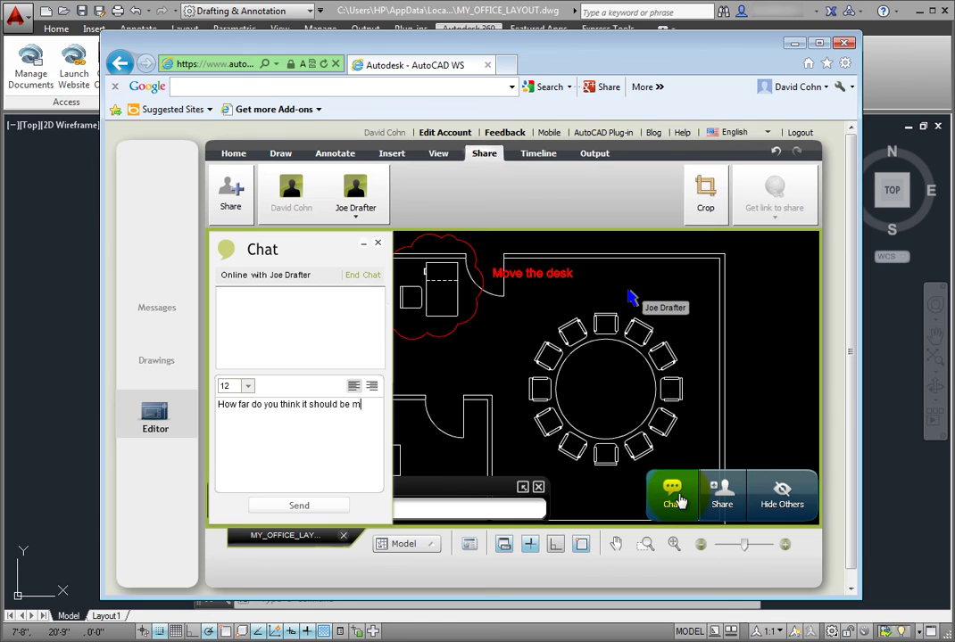
{"action": "type", "text": "oved?"}
{"action": "key", "text": "Return"}
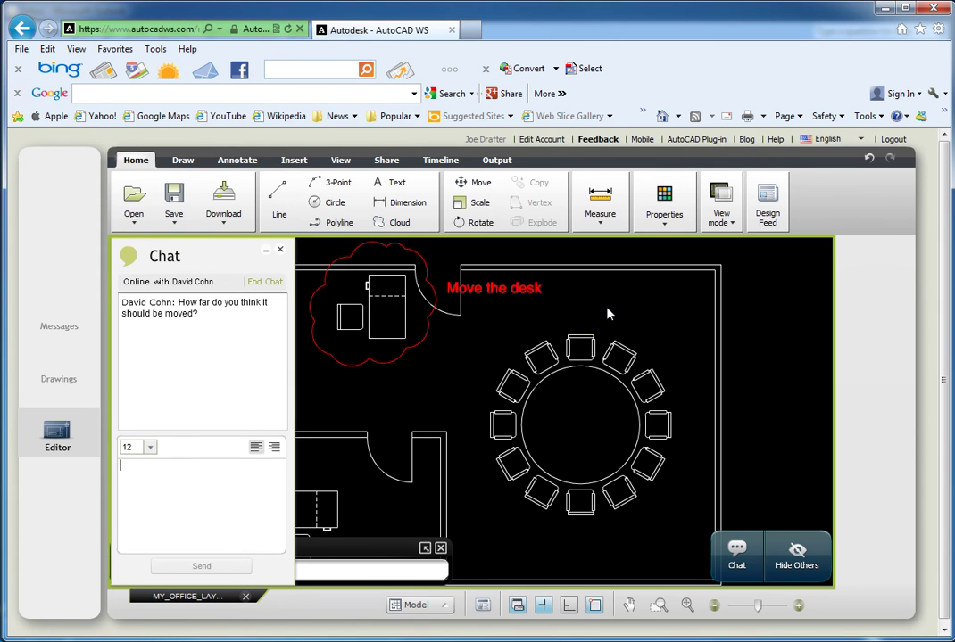
- Reply 'About 18 units' in the chat to the question about moving the desk
{"action": "type", "text": "About 18 units"}
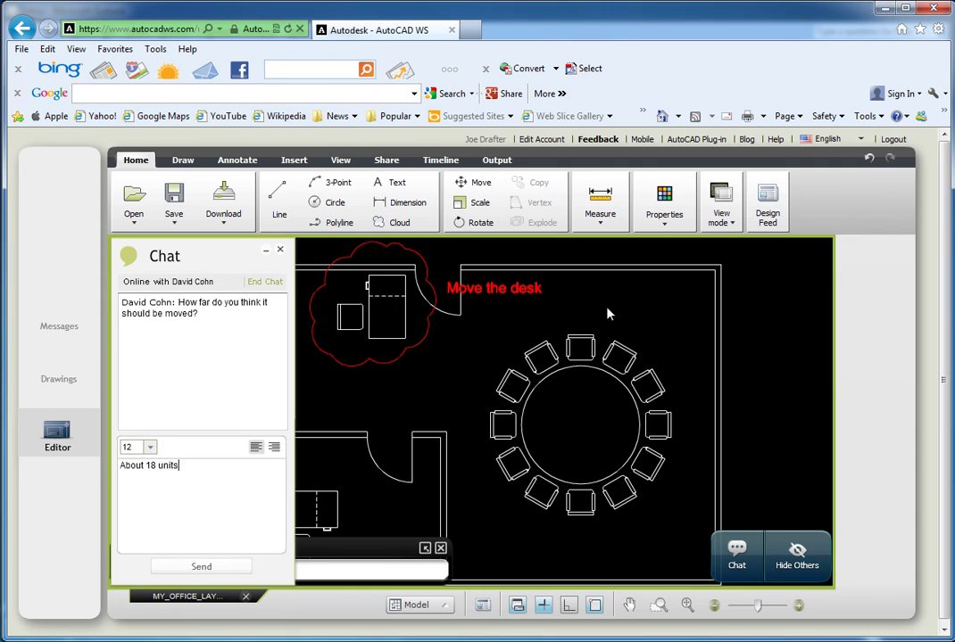
{"action": "key", "text": "Return"}
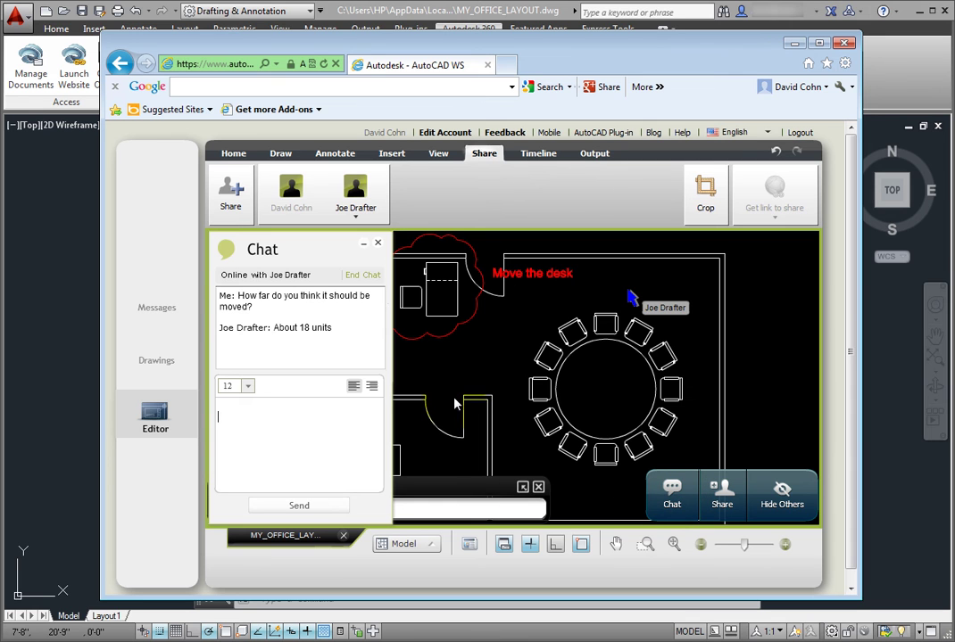
- Hide the chat and move the desk and chair inside the revision cloud 18 units left
{"action": "left_click", "coordinate": [365, 245]}
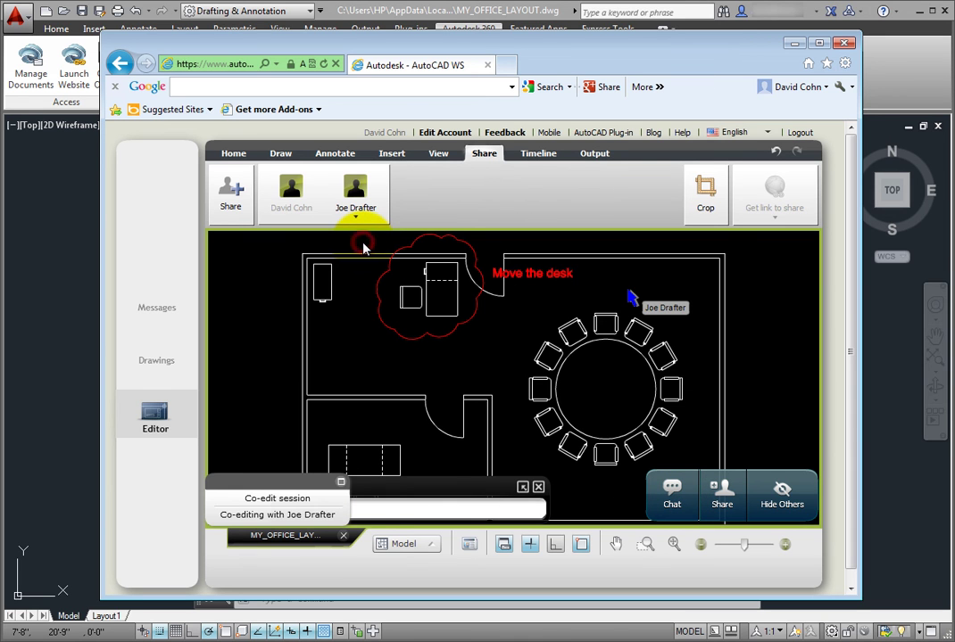
{"action": "left_click", "coordinate": [233, 154]}
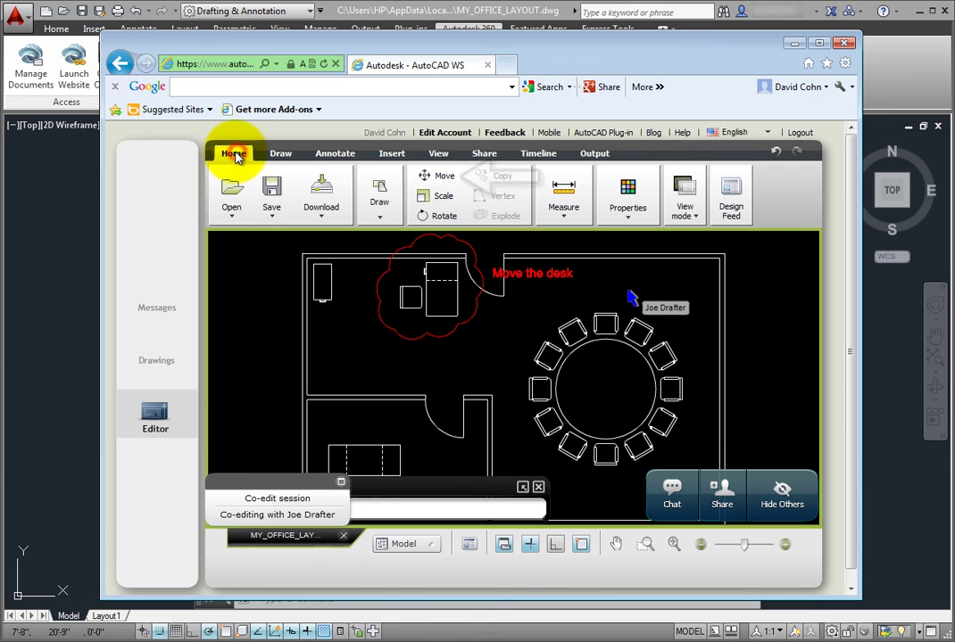
{"action": "left_click", "coordinate": [433, 176]}
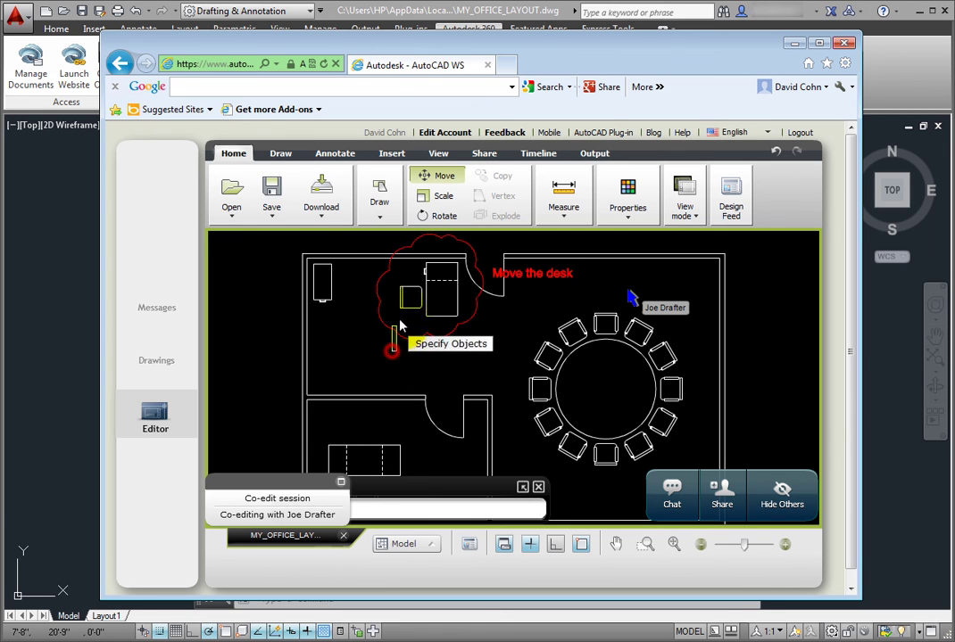
{"action": "left_click_drag", "start_coordinate": [398, 326], "coordinate": [460, 250]}
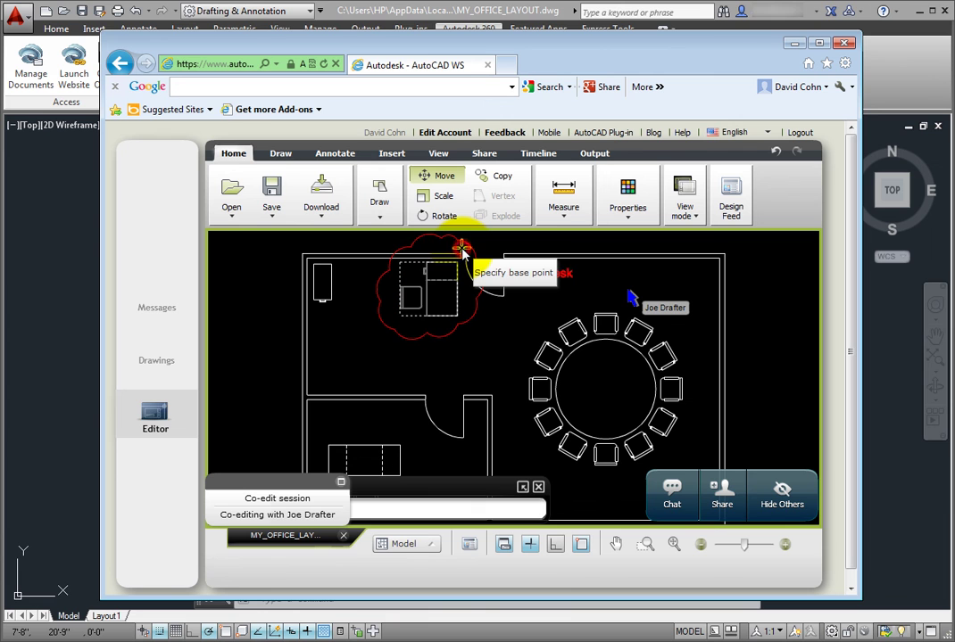
{"action": "left_click", "coordinate": [441, 350]}
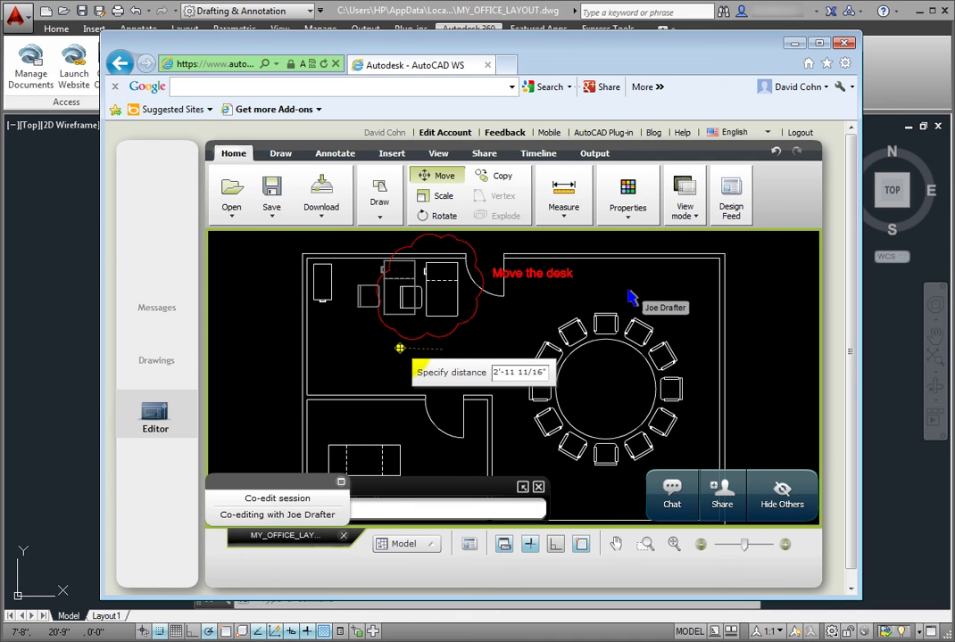
{"action": "type", "text": "18"}
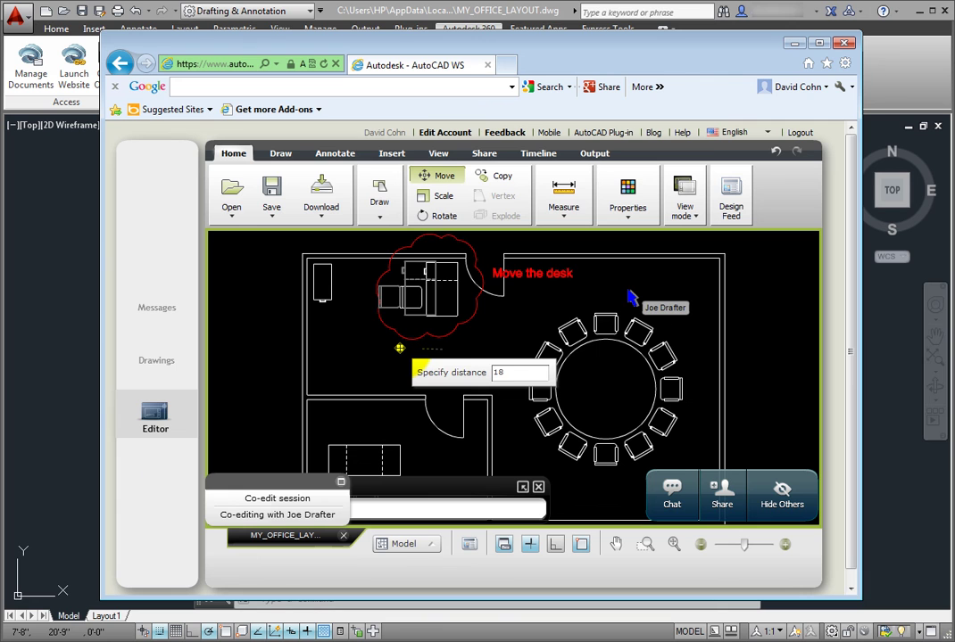
{"action": "key", "text": "Return"}
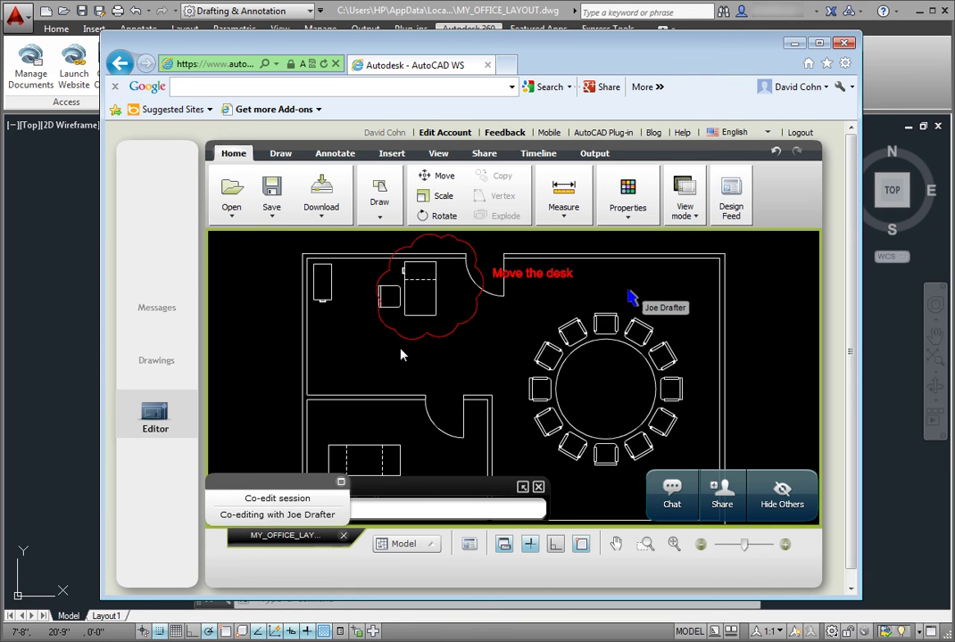
- Erase the revision cloud and the 'Move the desk' note
{"action": "left_click", "coordinate": [280, 155]}
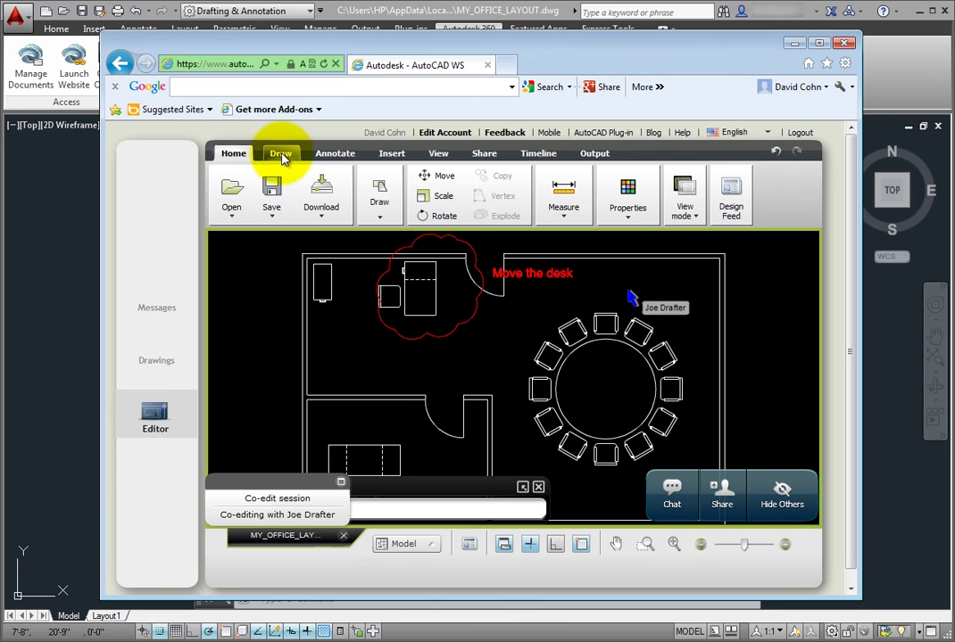
{"action": "left_click", "coordinate": [407, 342]}
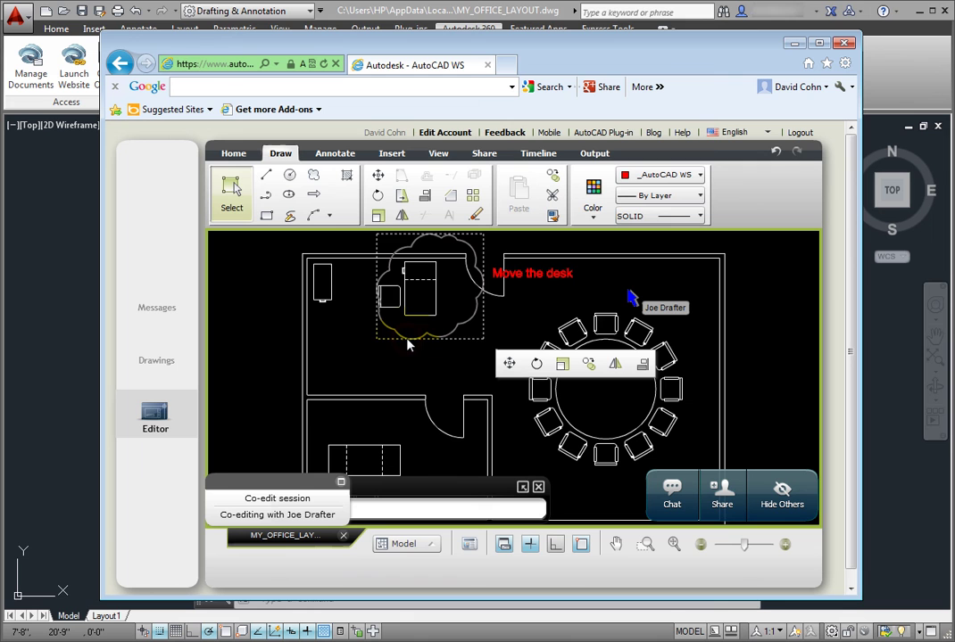
{"action": "left_click", "coordinate": [496, 273]}
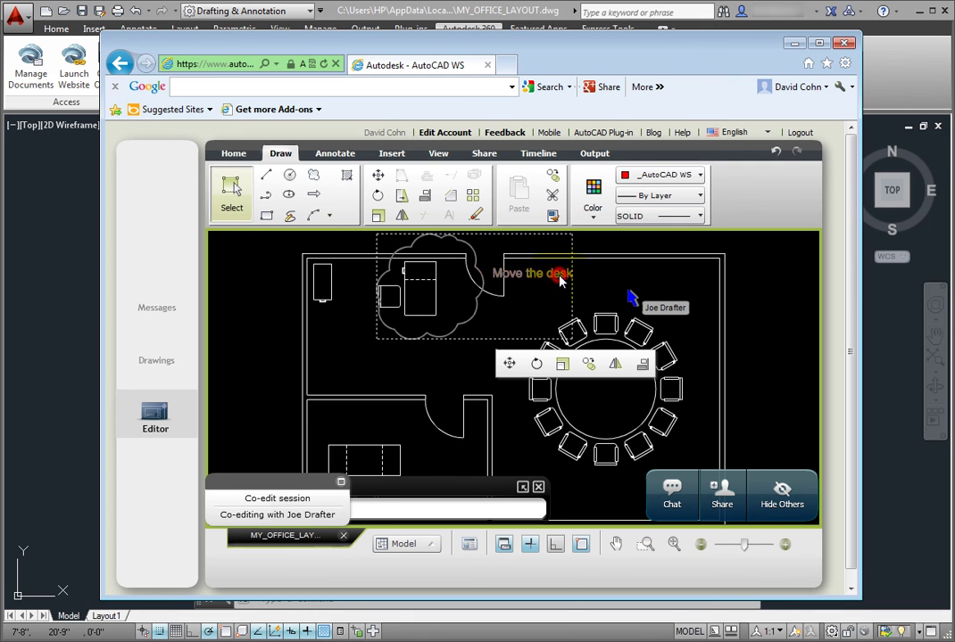
{"action": "left_click", "coordinate": [475, 223]}
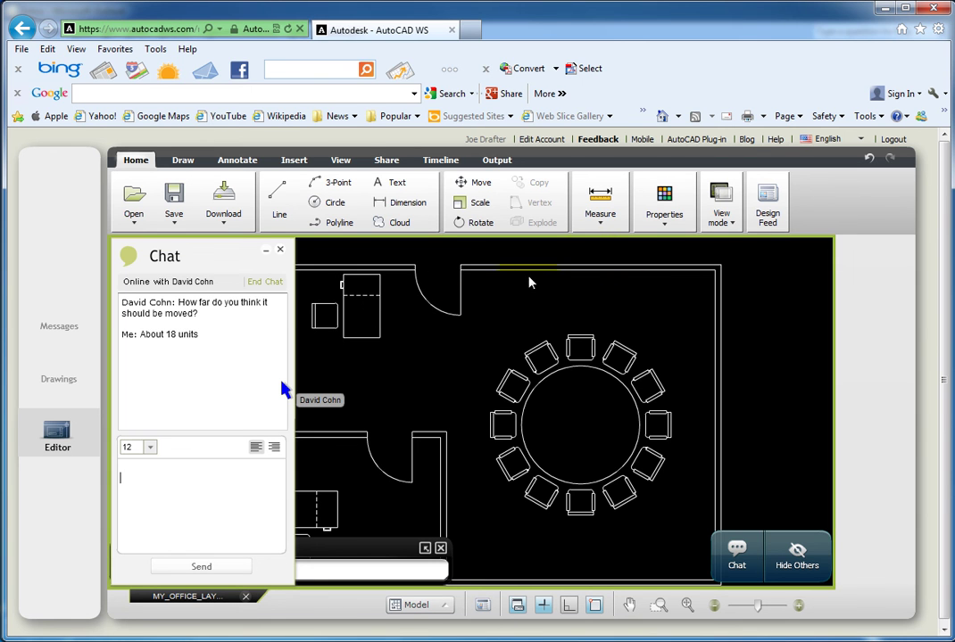
- Close the chat panel and bring back the Home tab editing tools
{"action": "left_click", "coordinate": [279, 252]}
{"action": "left_click", "coordinate": [266, 254]}
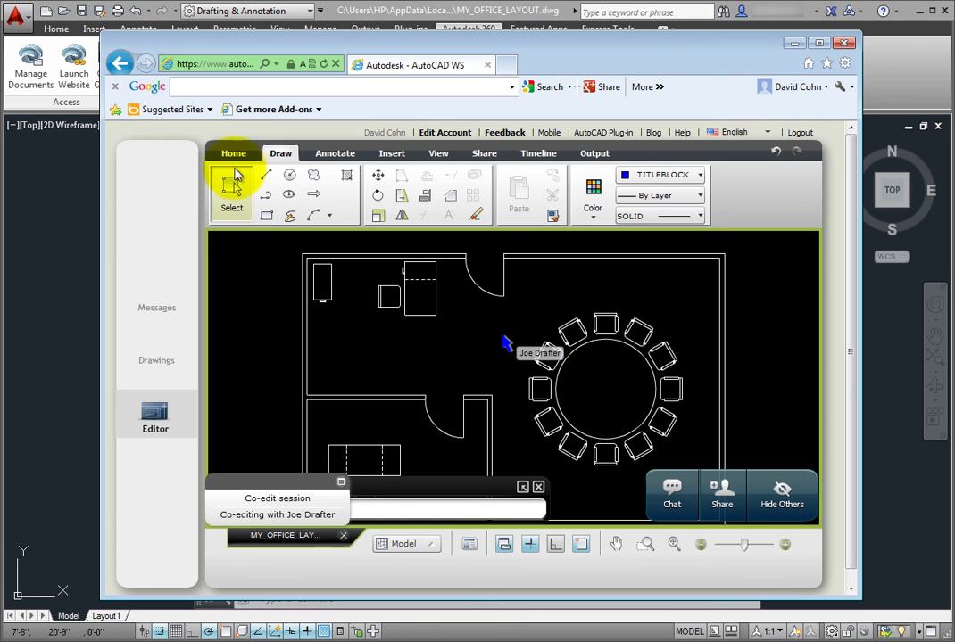
{"action": "left_click", "coordinate": [235, 154]}
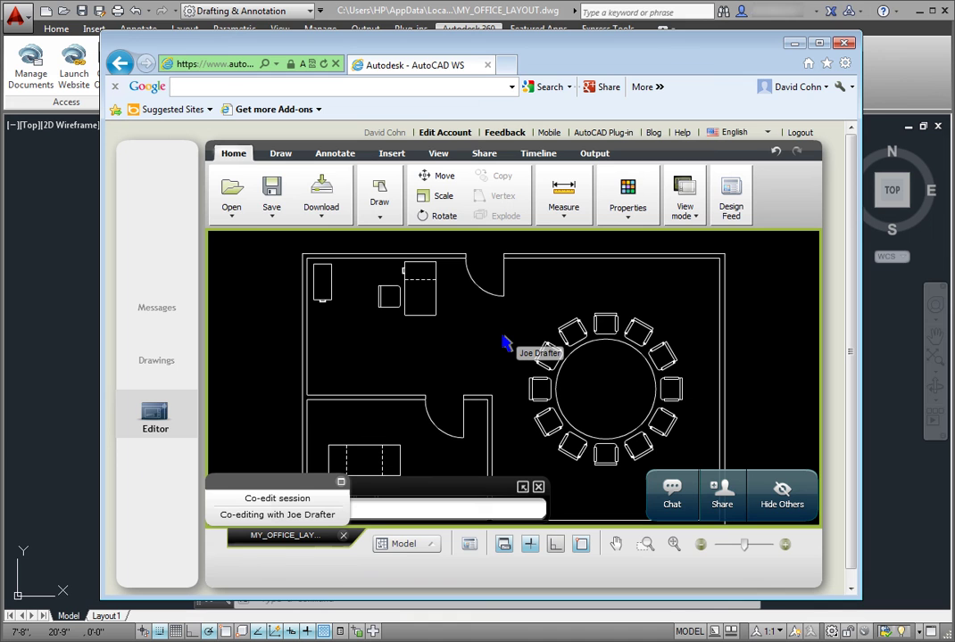
- Download a copy of MY_OFFICE_LAYOUT.dwg
{"action": "left_click", "coordinate": [326, 191]}
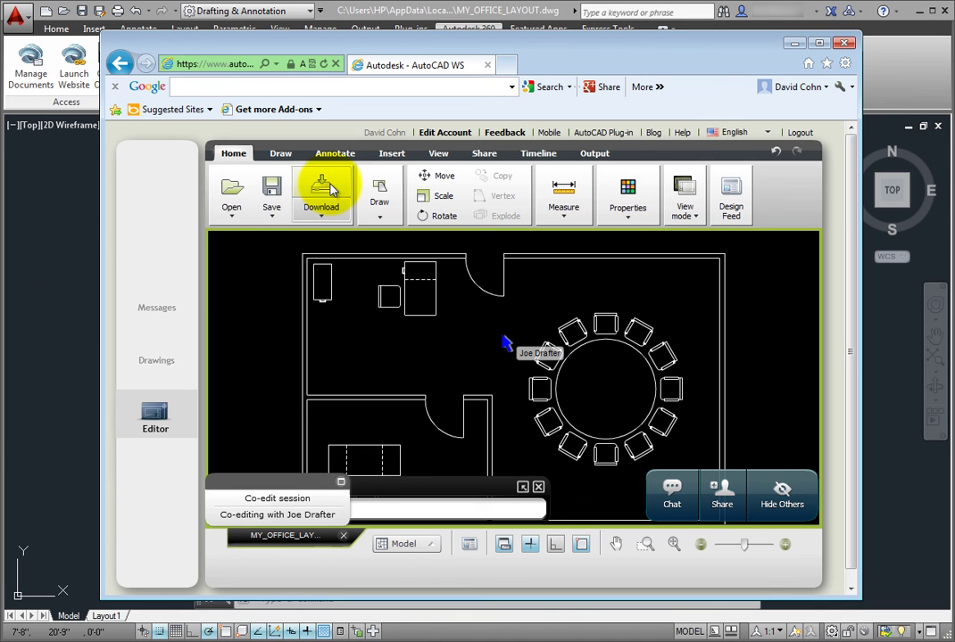